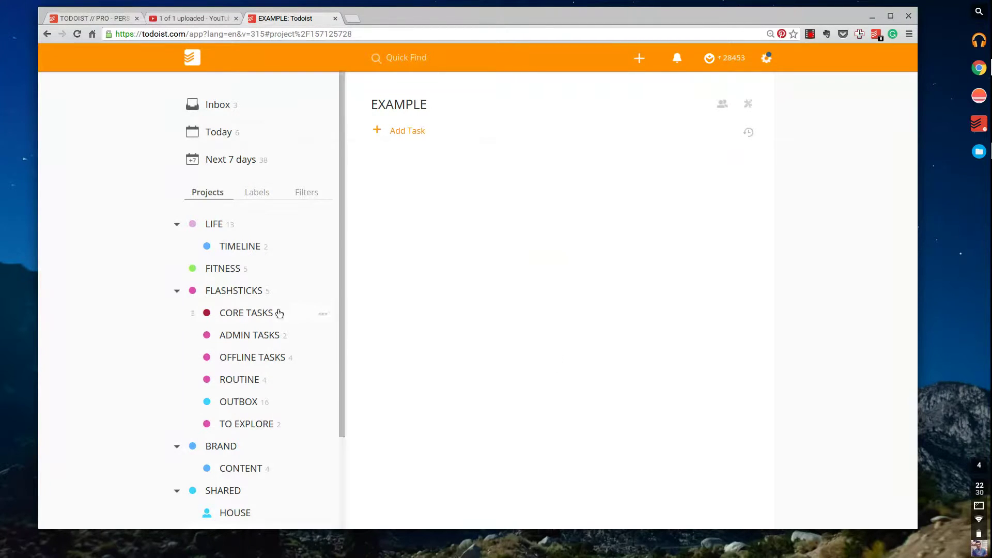
scroll(279, 315, "down", 3)
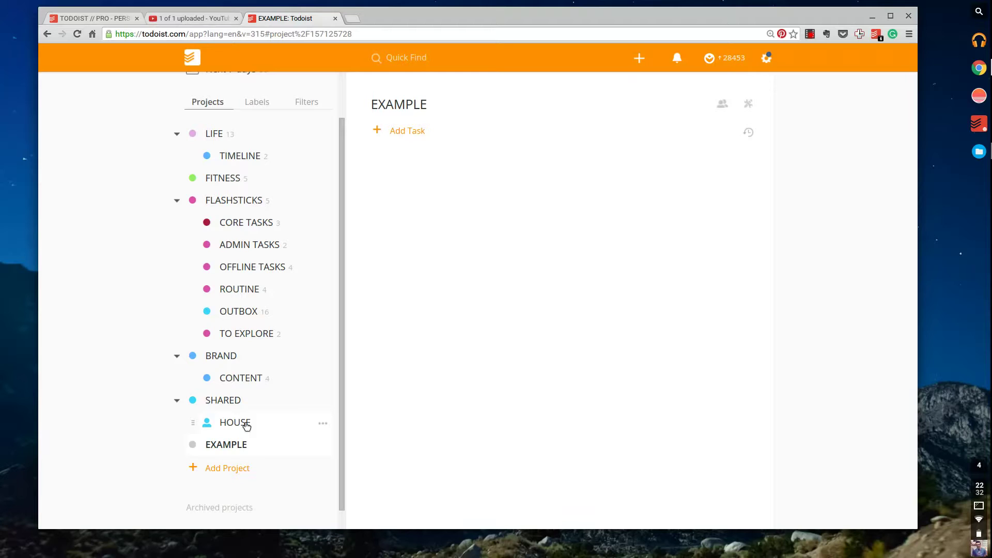
scroll(305, 148, "up", 2)
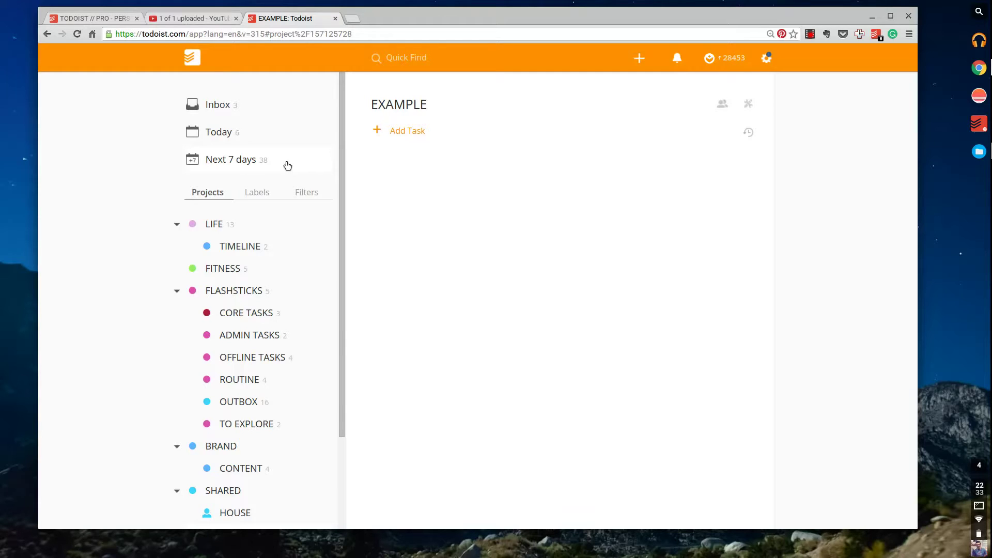
Step: Edit the TODAY, CONTENT filter and save it with the query tod & p:CONTENT
left_click(303, 195)
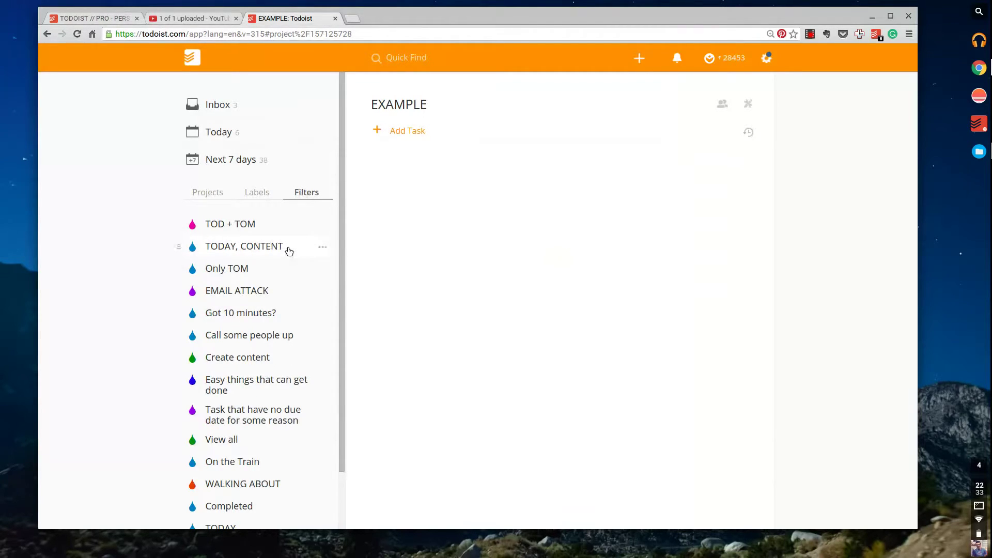
left_click(323, 248)
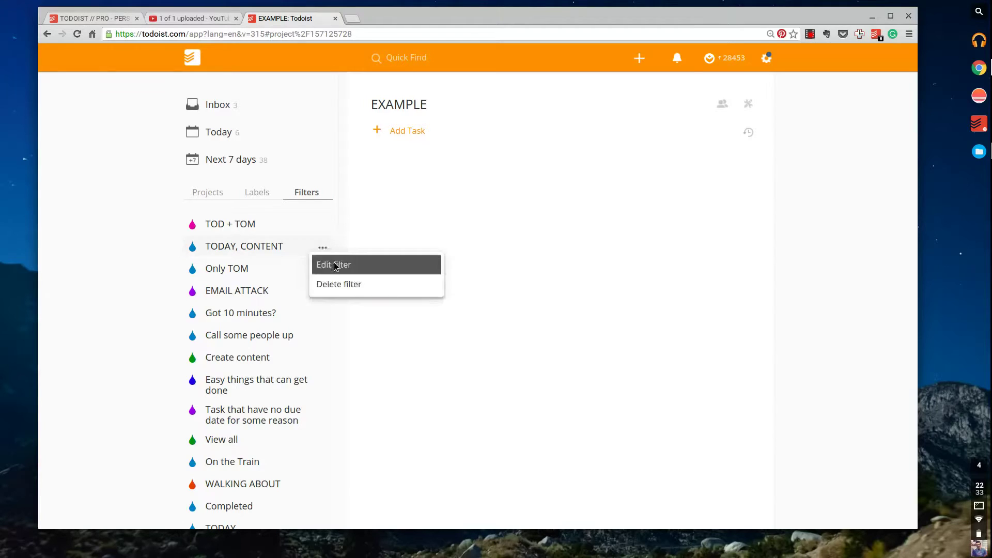
left_click(327, 263)
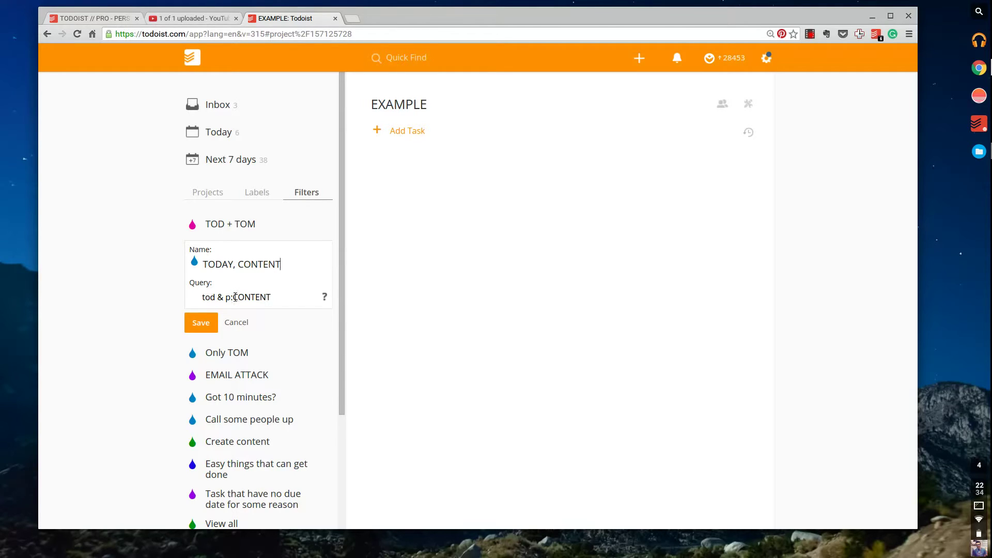
left_click(201, 323)
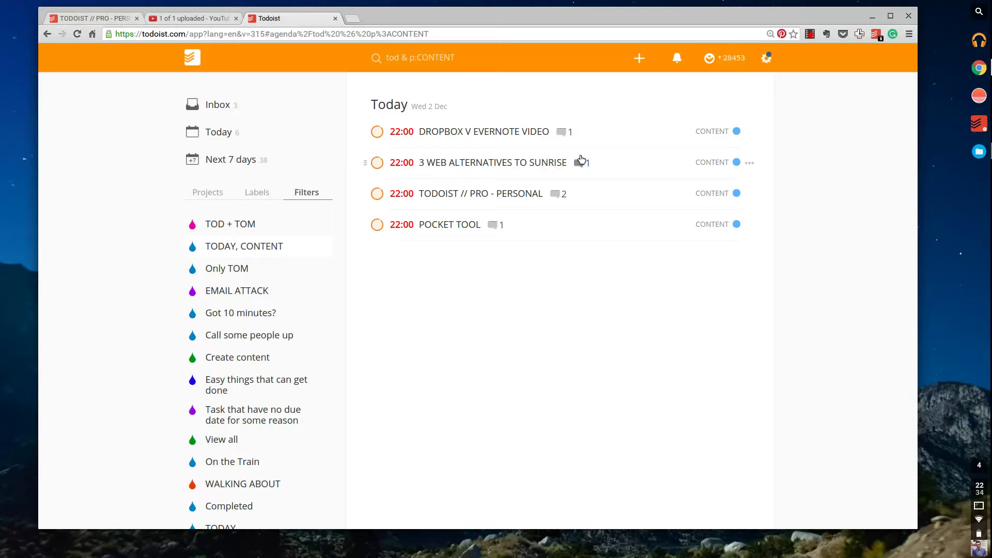
Step: Open the CONTENT project from the project list to see its tasks
left_click(218, 194)
left_click(271, 361)
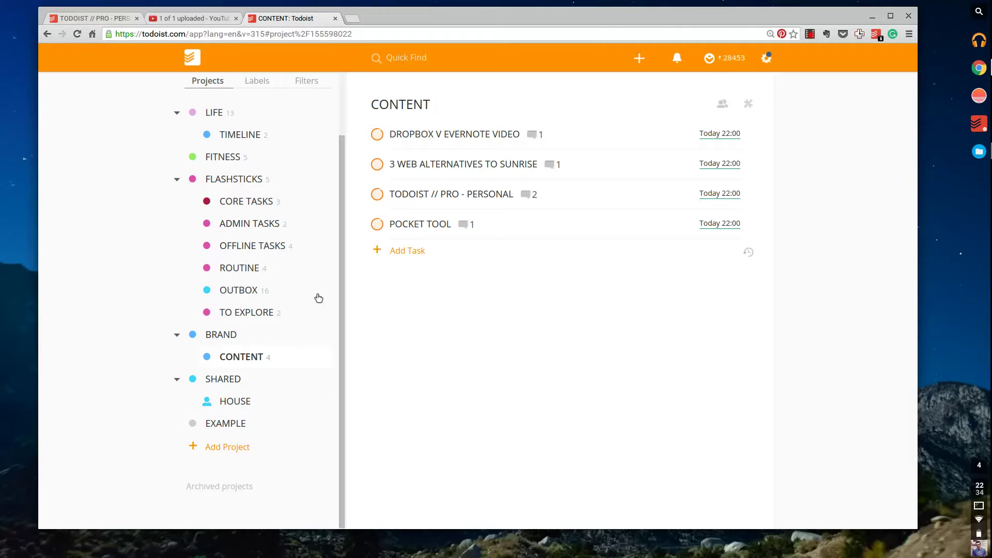
scroll(315, 299, "up", 2)
scroll(315, 298, "down", 2)
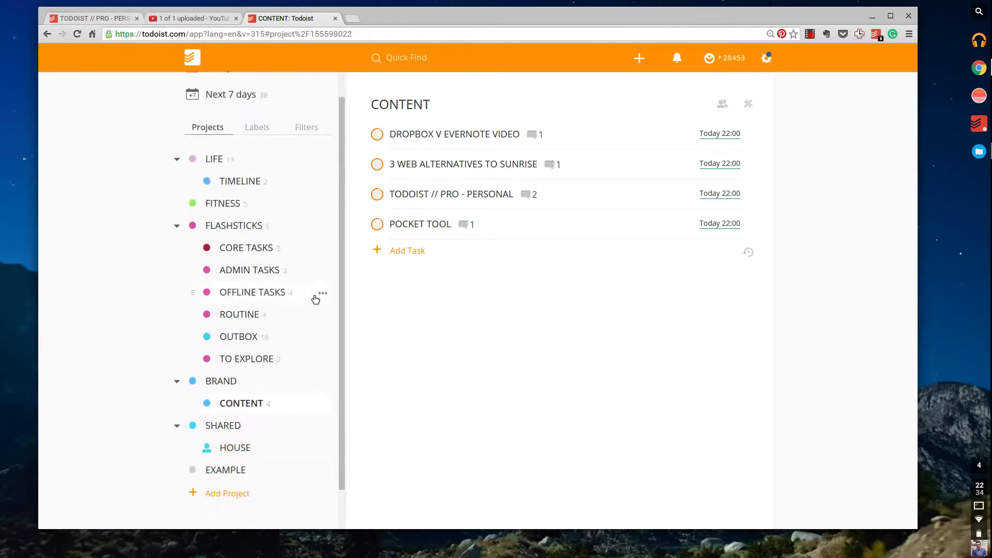
Step: Fix the spacing in the TODAY, CONTENT filter query so it reads tod & p:CONTENT, and save
left_click(308, 128)
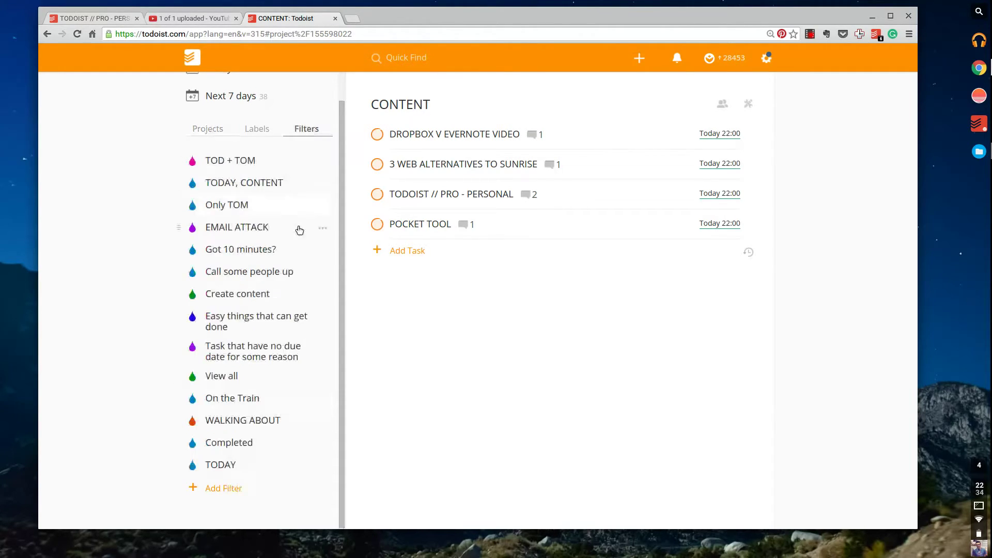
left_click(322, 185)
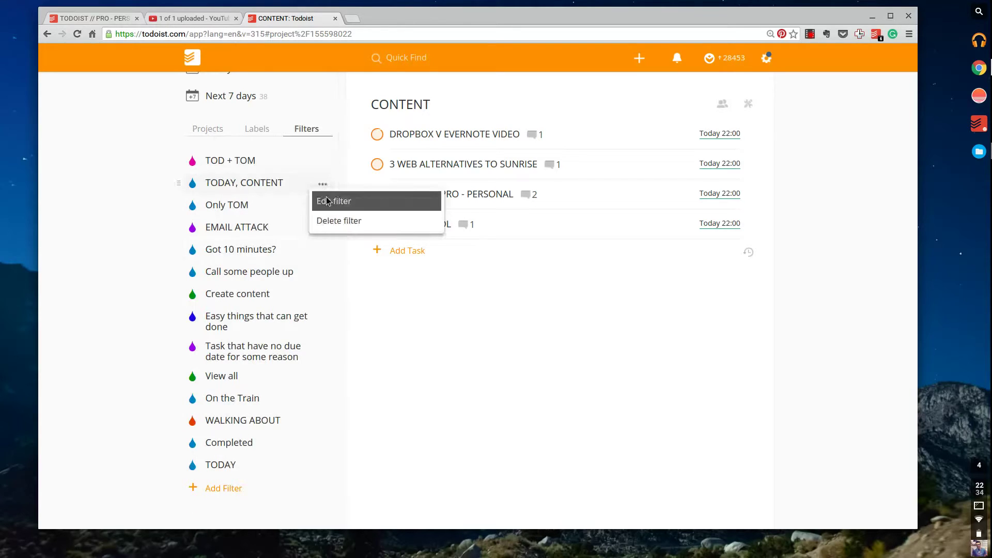
left_click(326, 197)
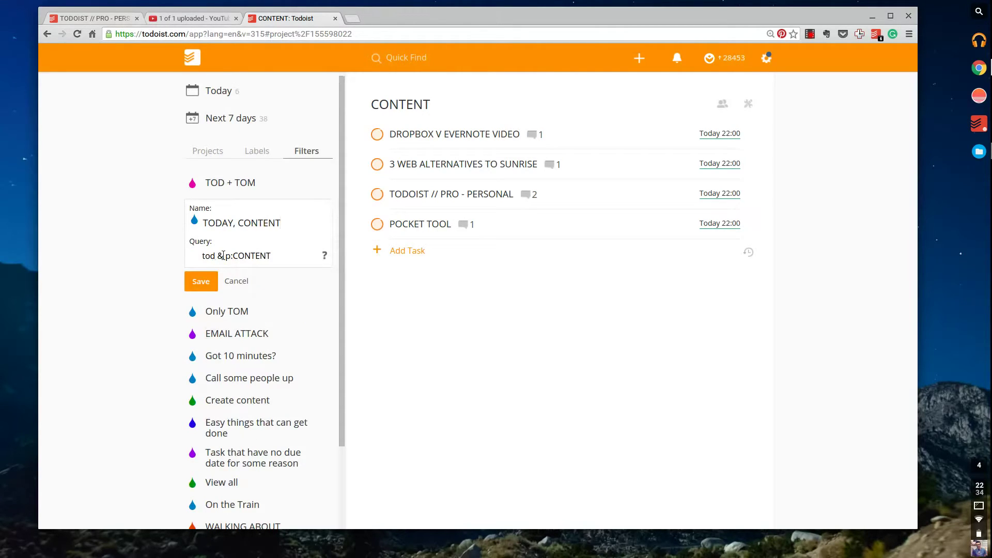
left_click(224, 256)
left_click(235, 283)
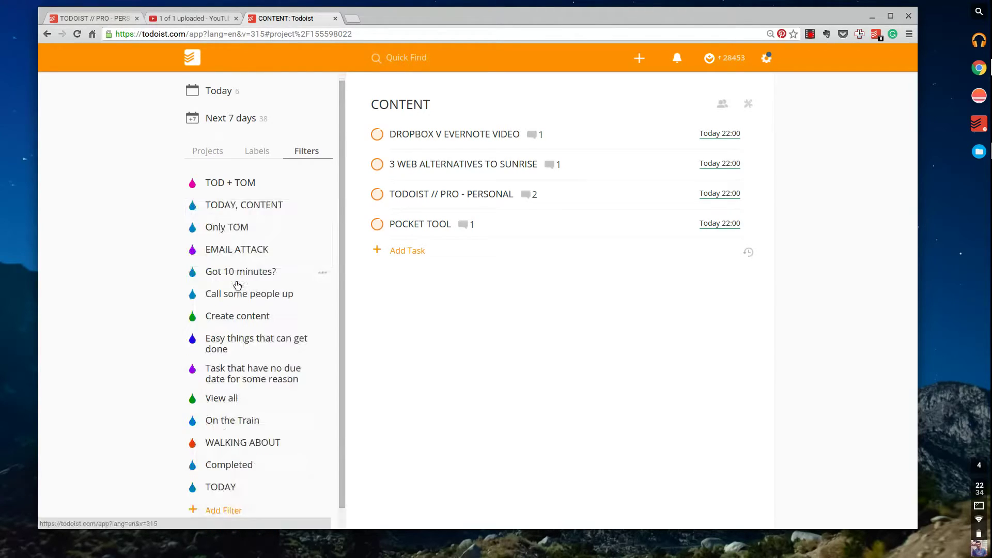
left_click(209, 159)
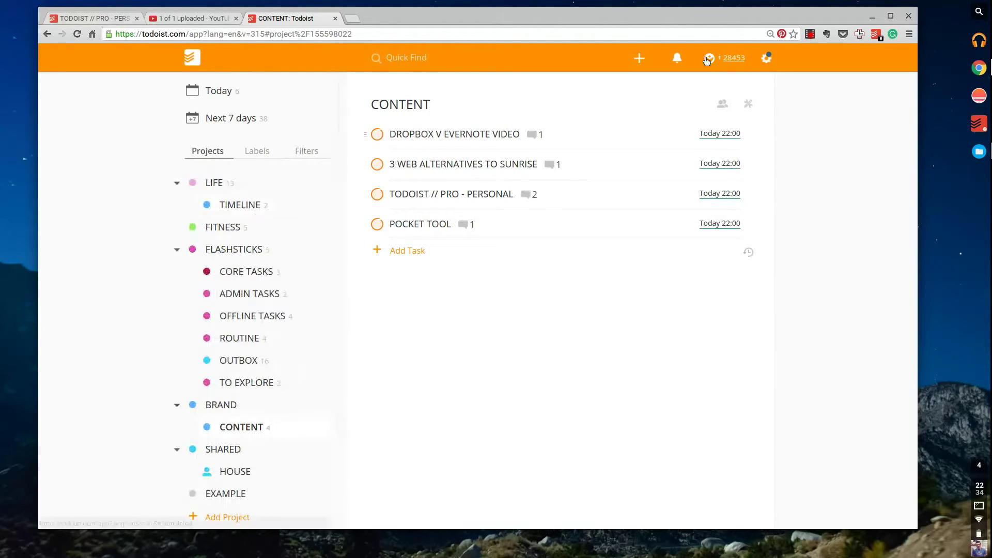
Step: Sort the CONTENT project's four tasks by date using the task actions menu
left_click(749, 105)
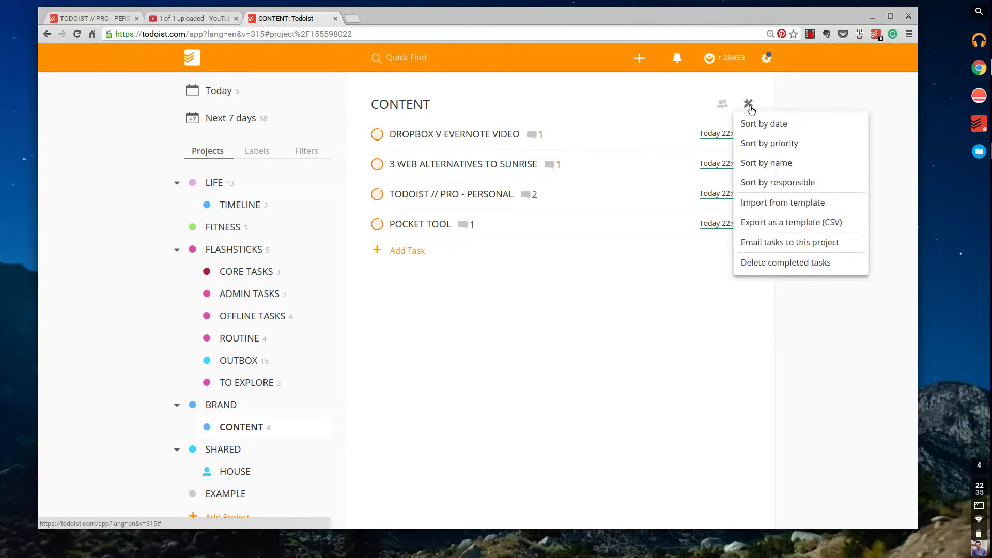
left_click(756, 123)
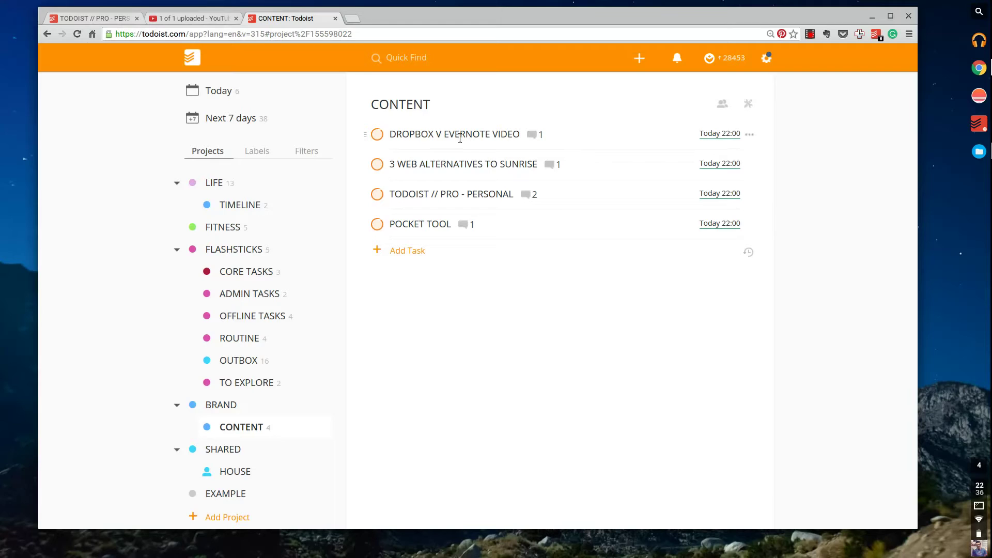
left_click(533, 135)
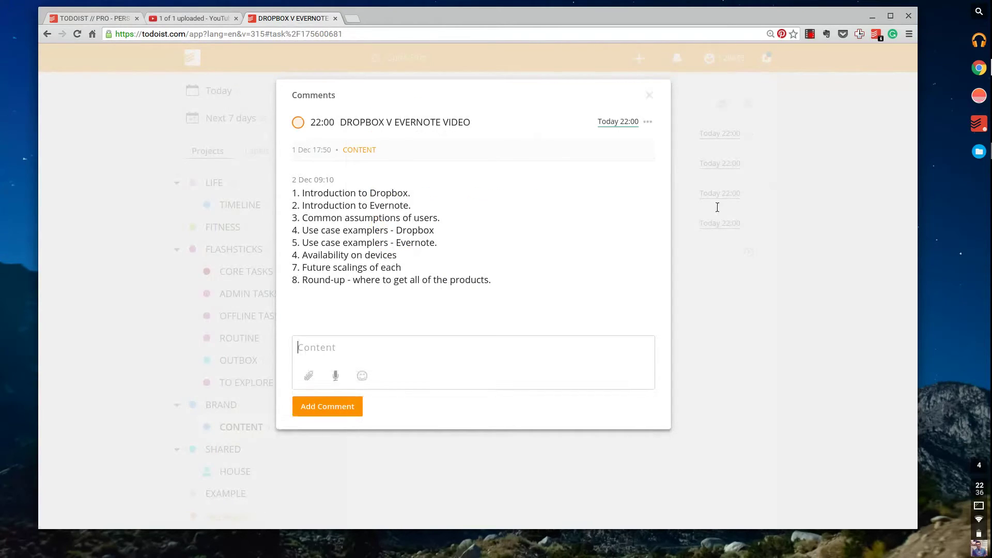
left_click(649, 95)
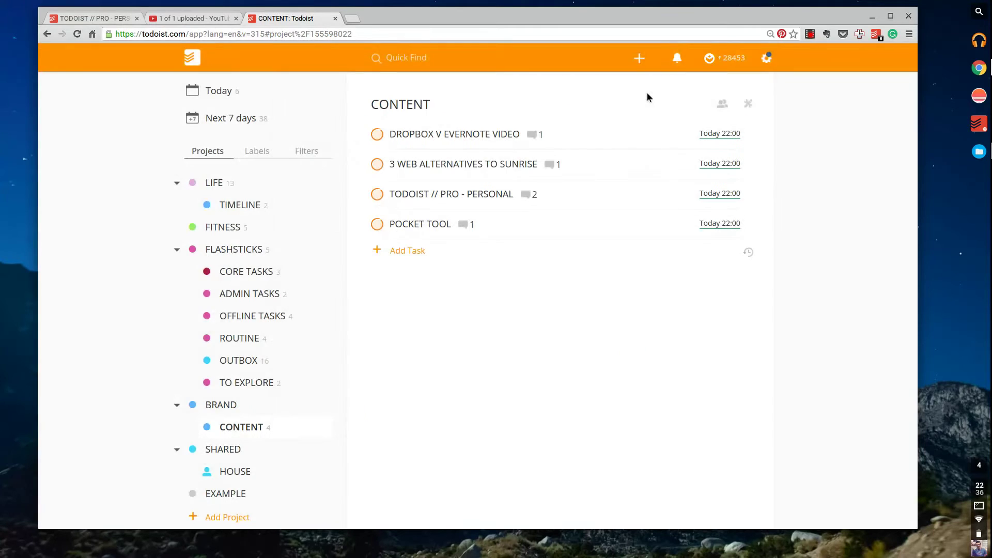
left_click(533, 135)
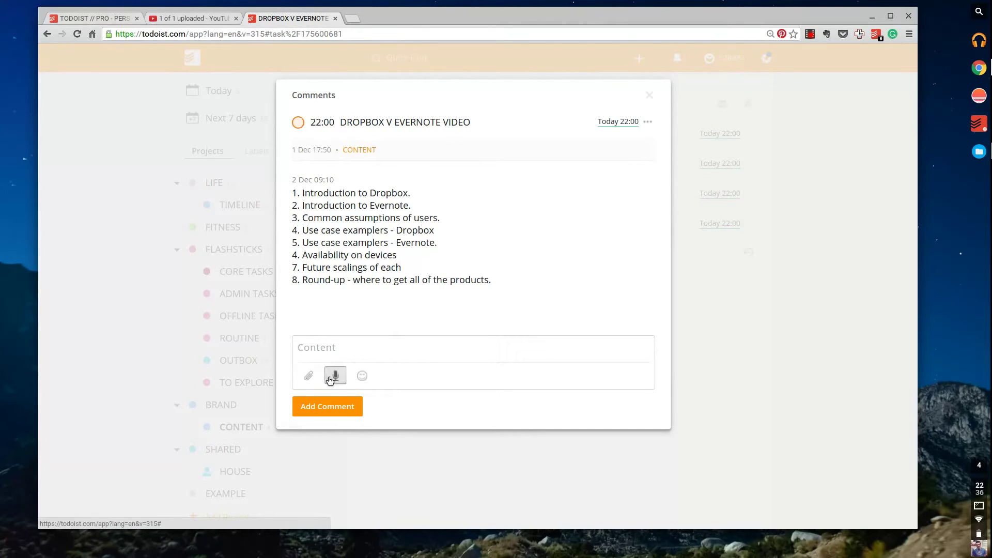
left_click(394, 451)
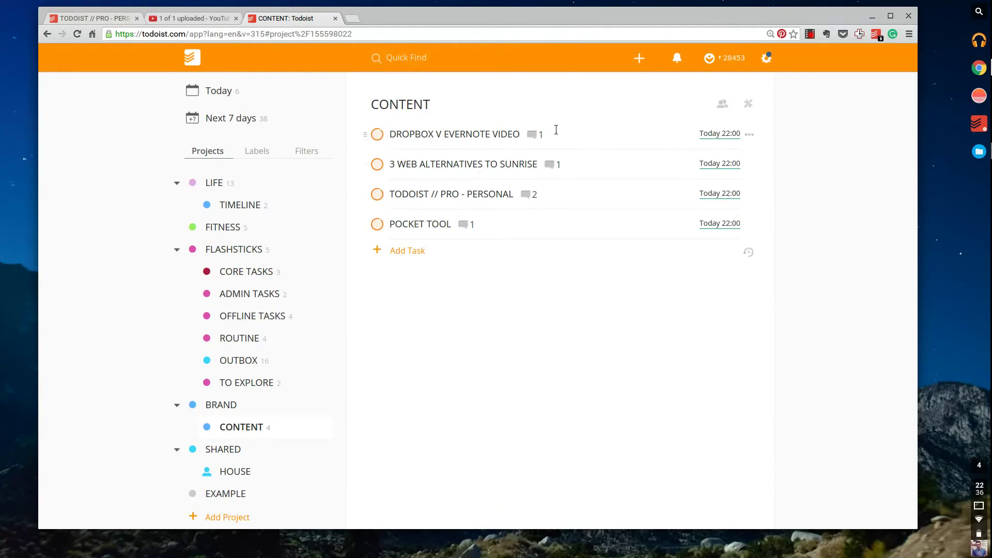
Step: Scroll up to the top of the CONTENT project's task list
scroll(257, 194, "up", 2)
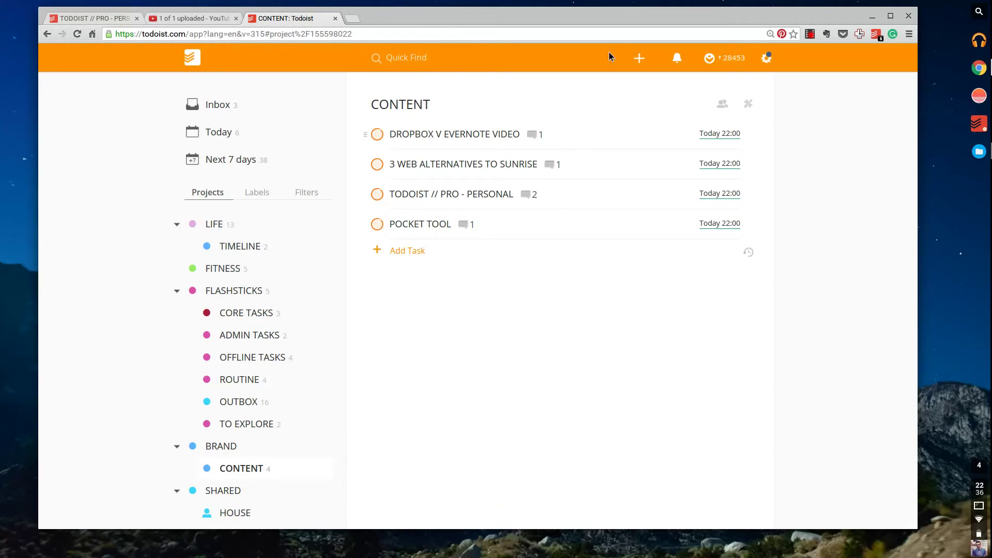
Step: Start a new CONTENT task named DOG, then cancel and discard it without saving
left_click(635, 58)
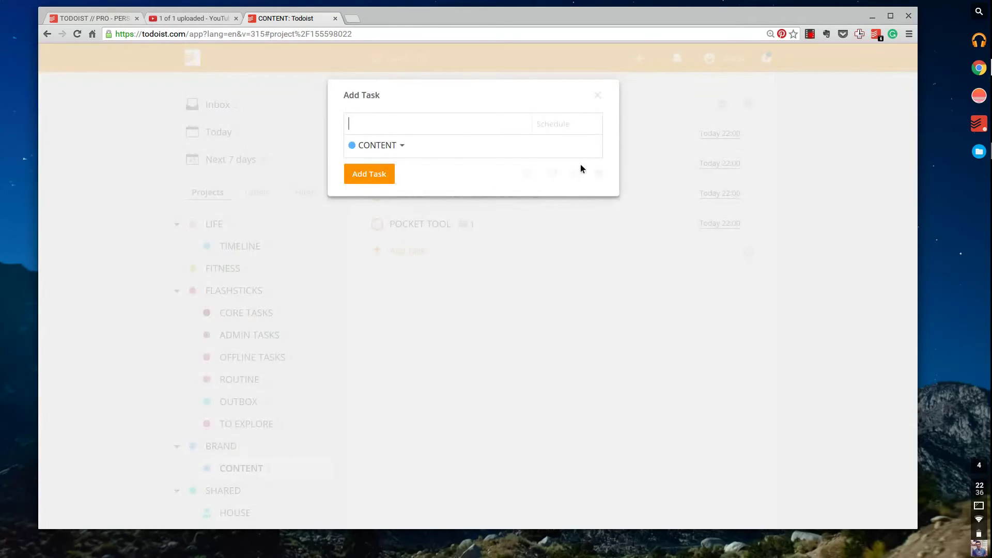
left_click(598, 174)
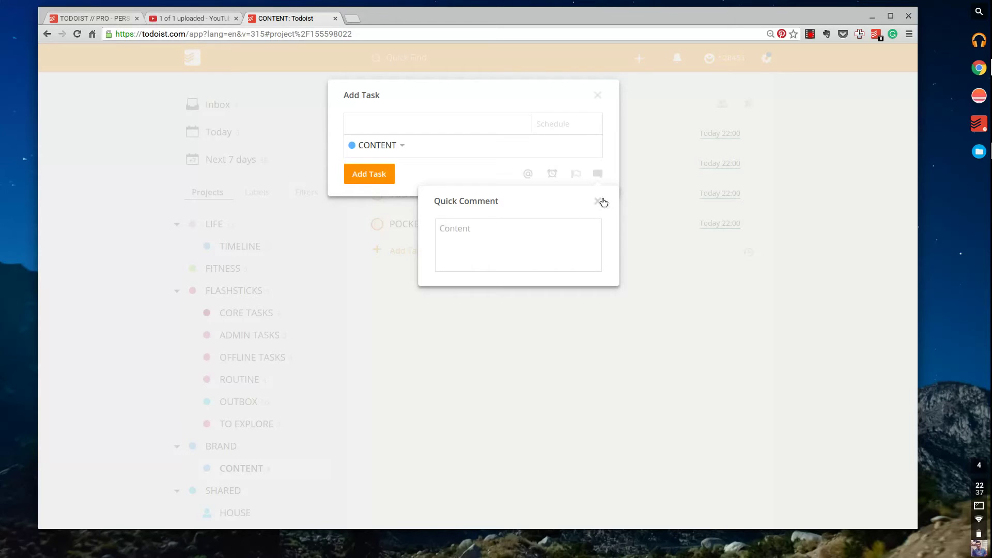
left_click(427, 123)
type("DOG")
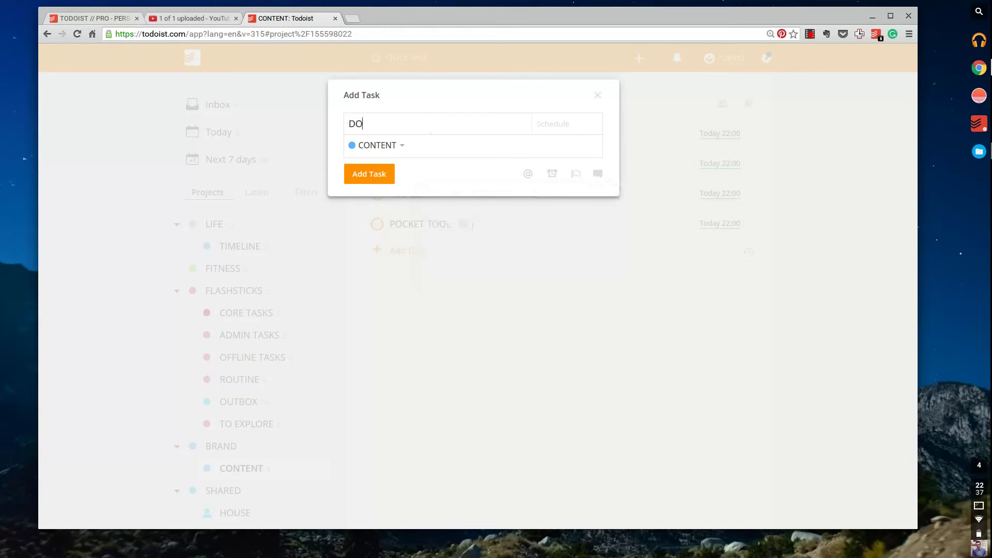
left_click(597, 176)
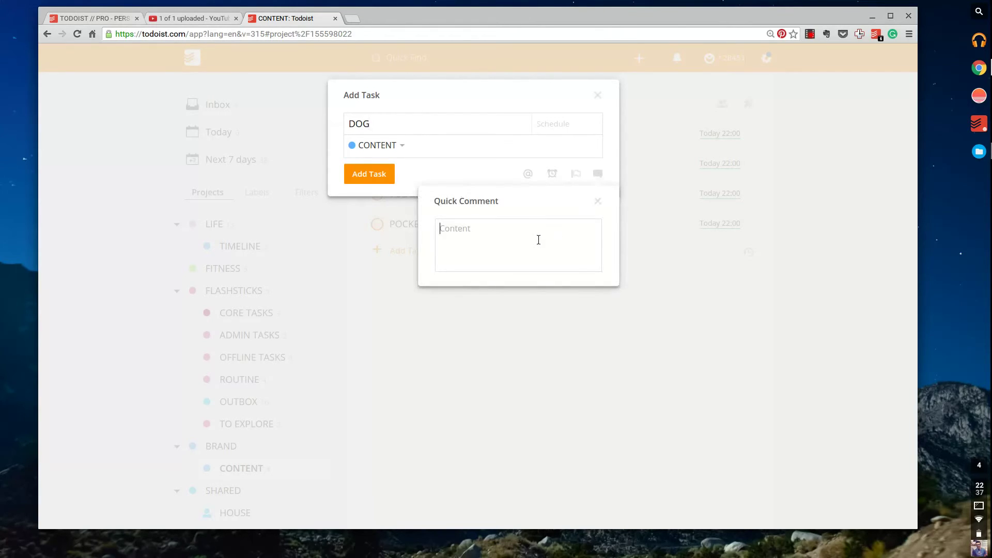
left_click(597, 202)
left_click(625, 191)
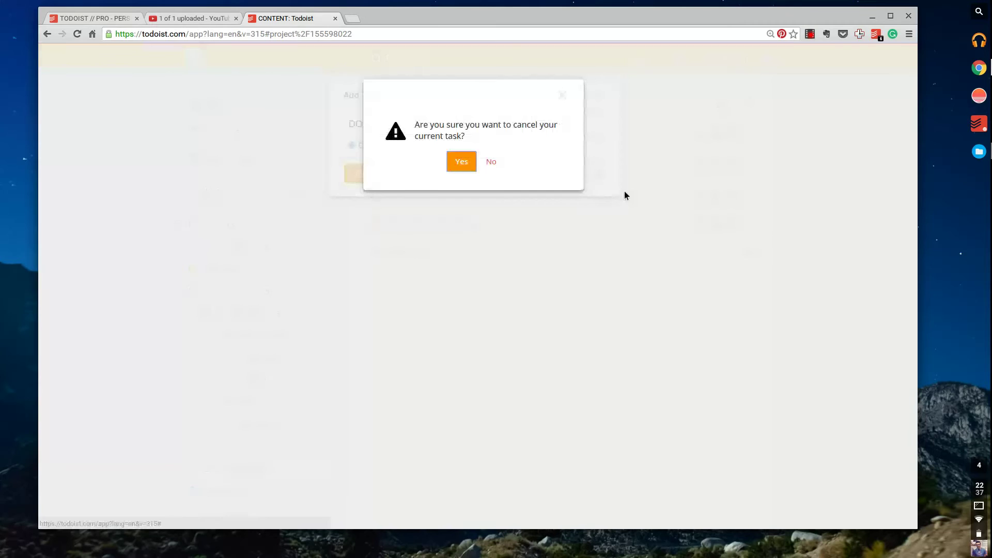
left_click(461, 162)
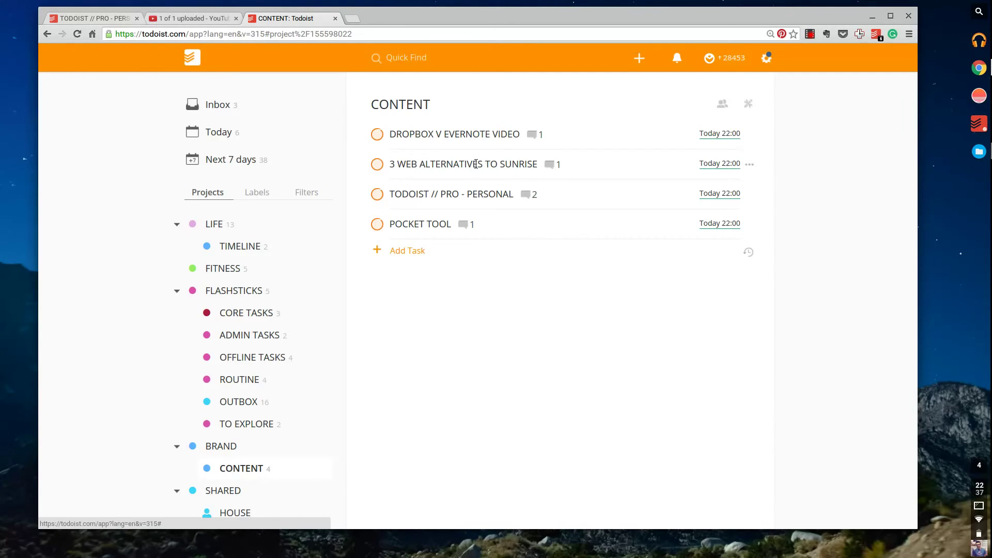
Step: Check the comments on TODOIST // PRO - PERSONAL, then glance at the saved filters and projects
left_click(80, 20)
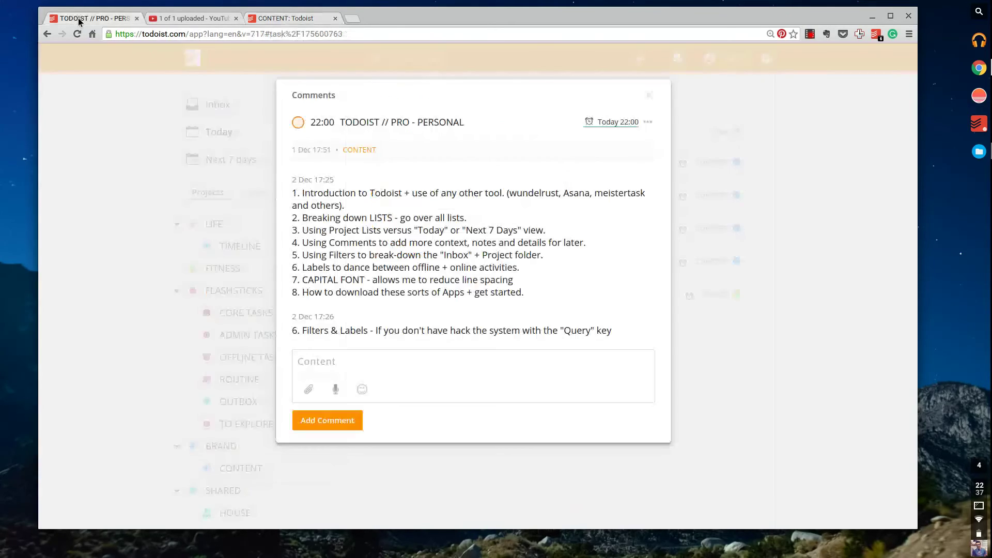
key("ctrl+3")
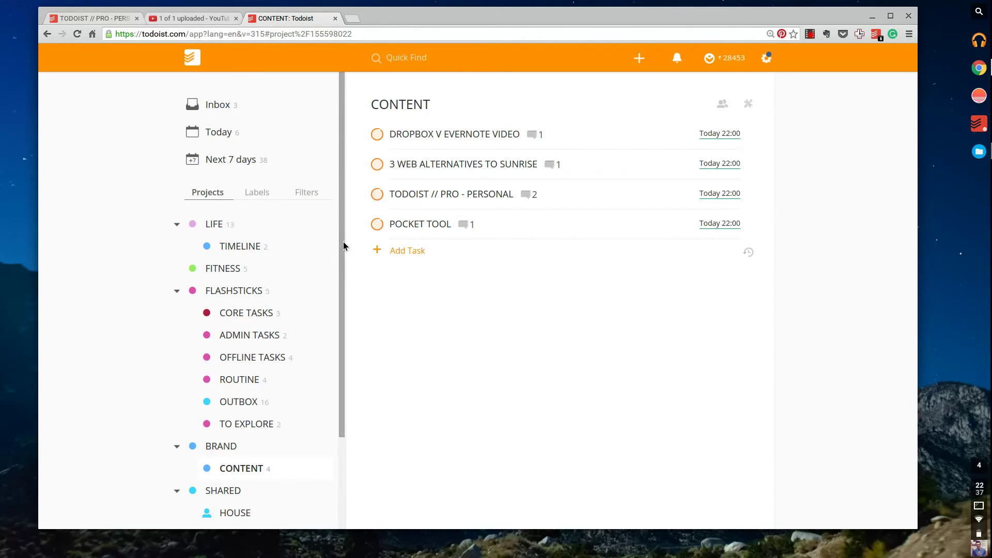
scroll(299, 231, "down", 1)
scroll(299, 230, "up", 1)
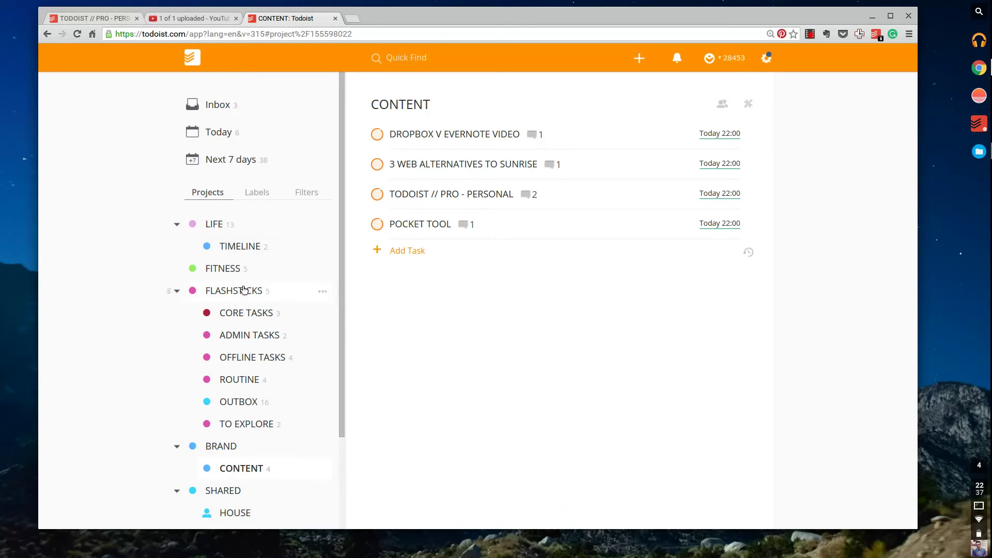
scroll(235, 232, "down", 2)
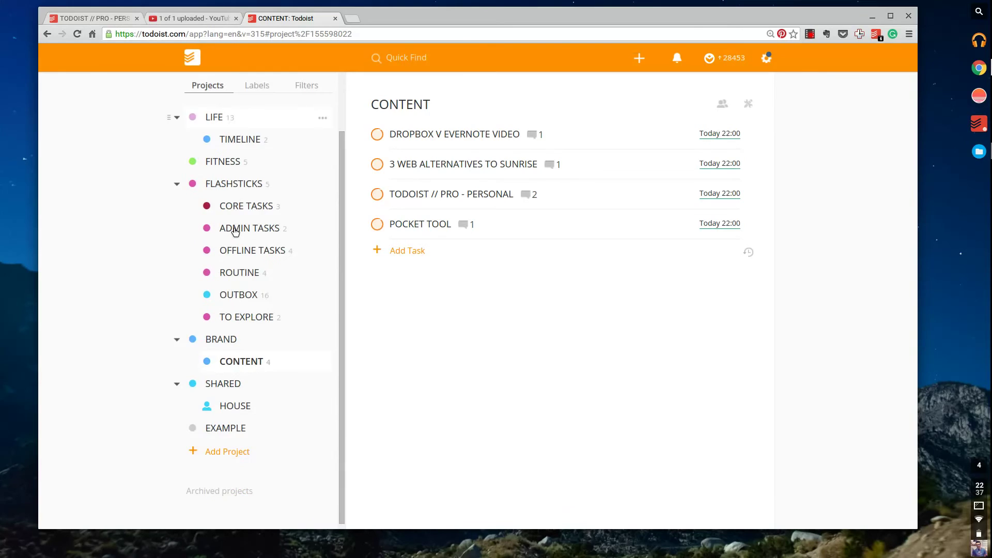
scroll(235, 232, "up", 2)
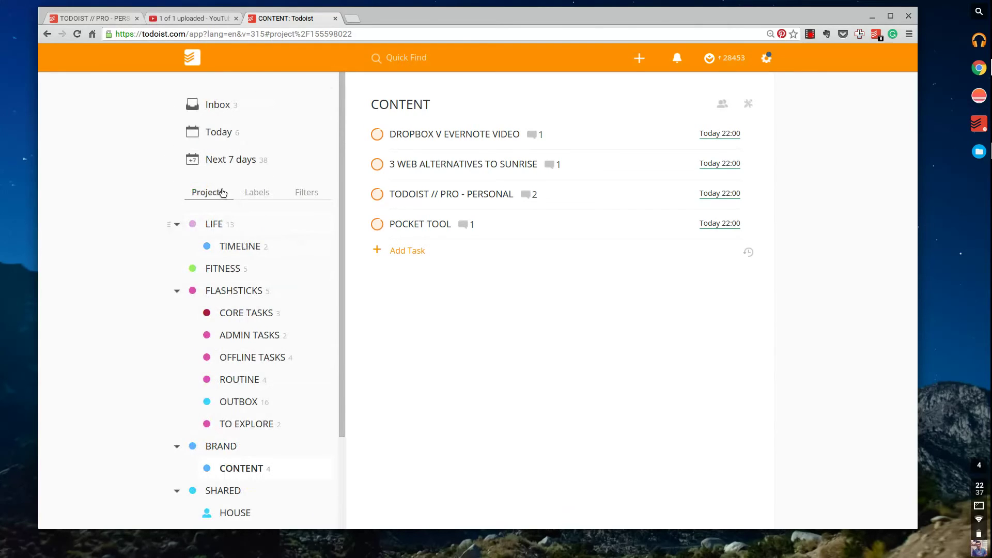
left_click(301, 193)
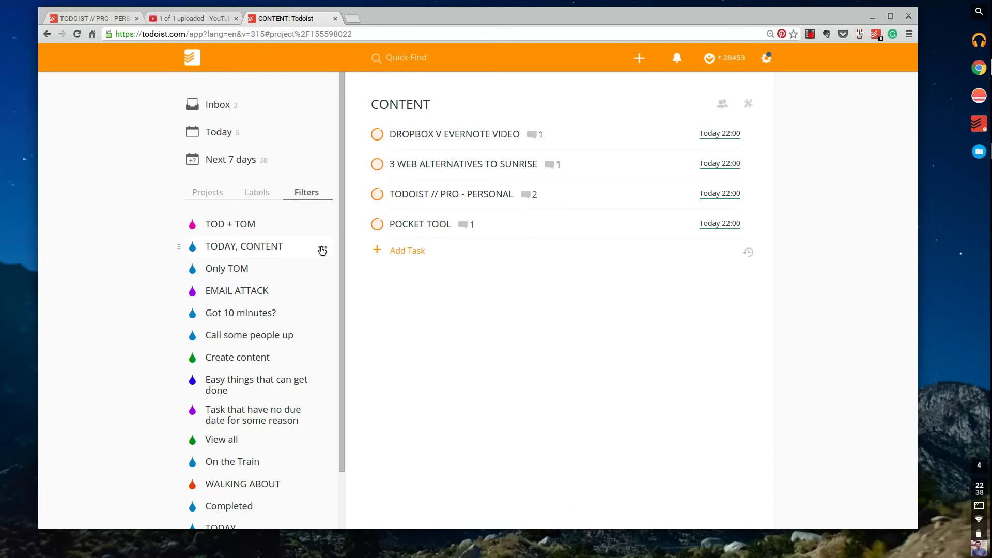
left_click(217, 195)
Step: Re-sort the CONTENT tasks by date, then open and dismiss the Add Task form empty
left_click(749, 104)
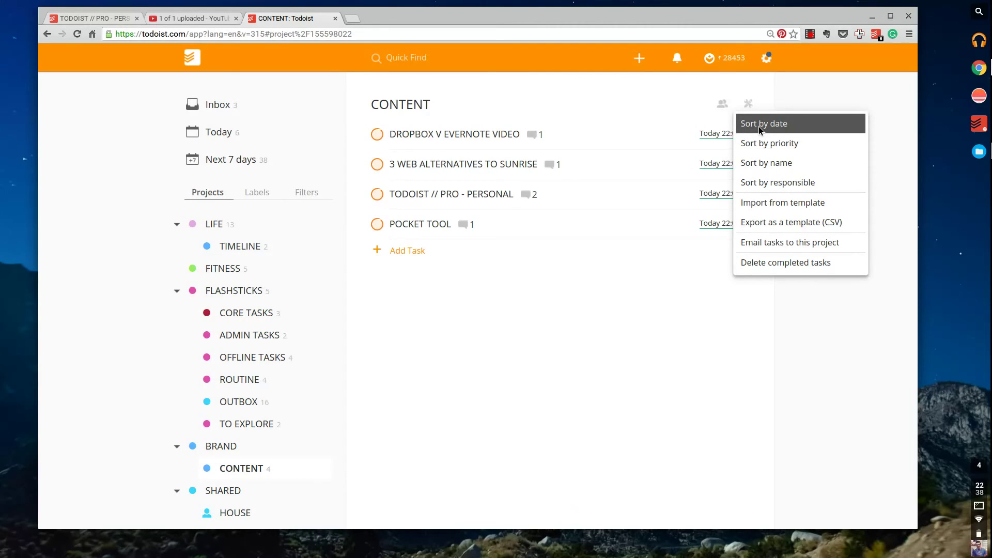
left_click(759, 126)
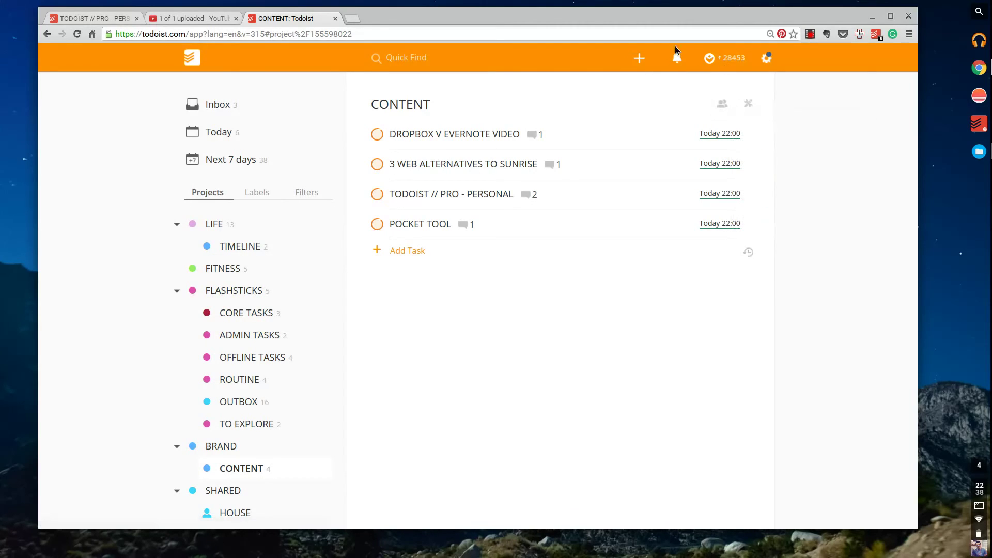
left_click(647, 56)
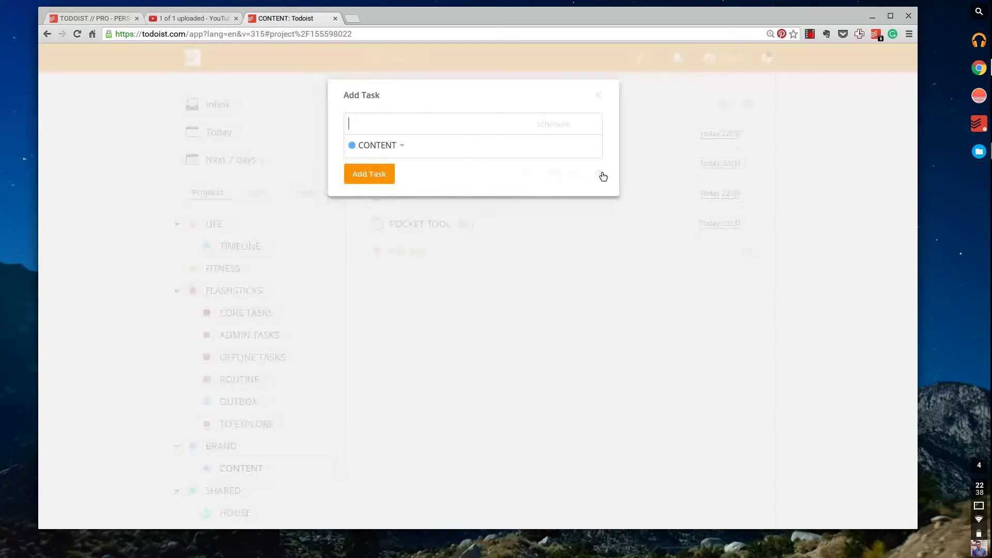
left_click(594, 176)
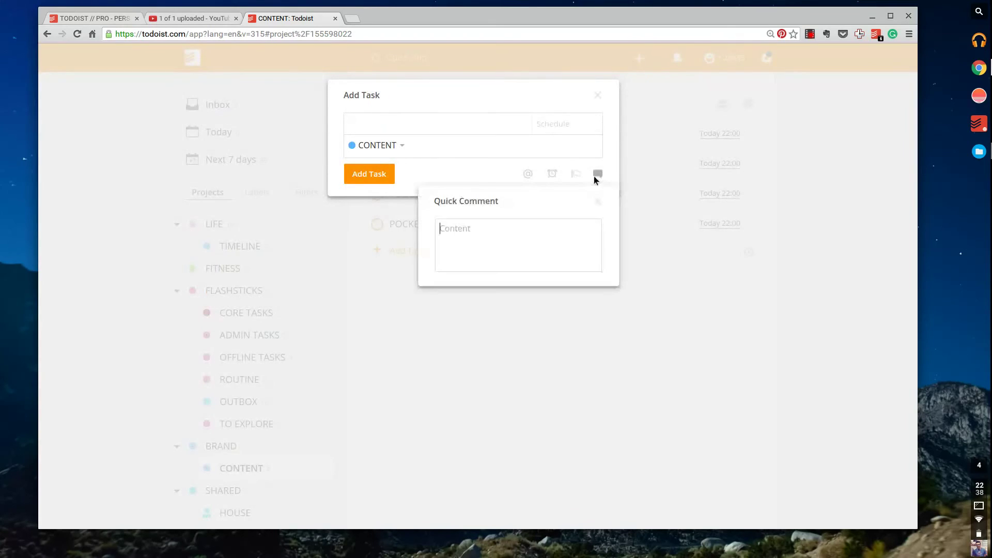
left_click(432, 329)
left_click(320, 260)
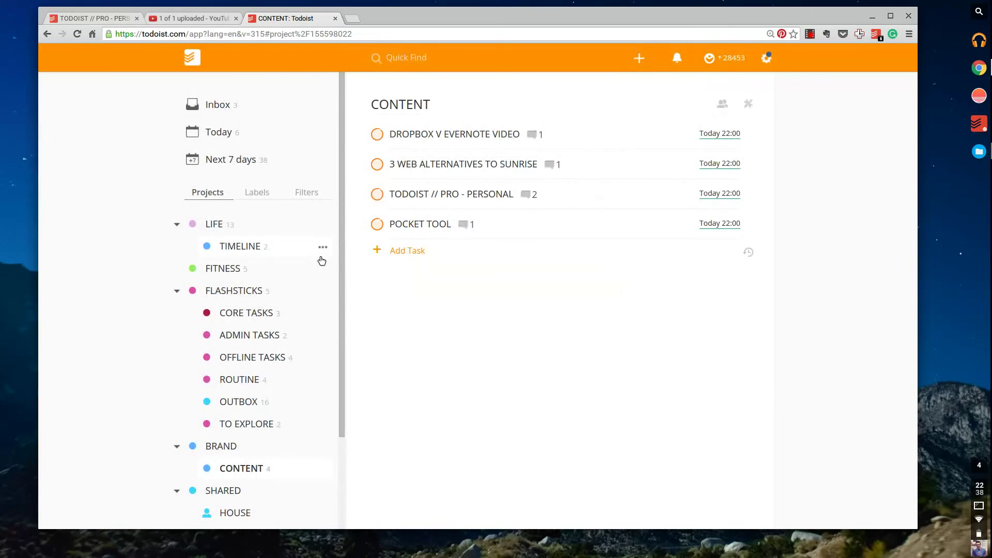